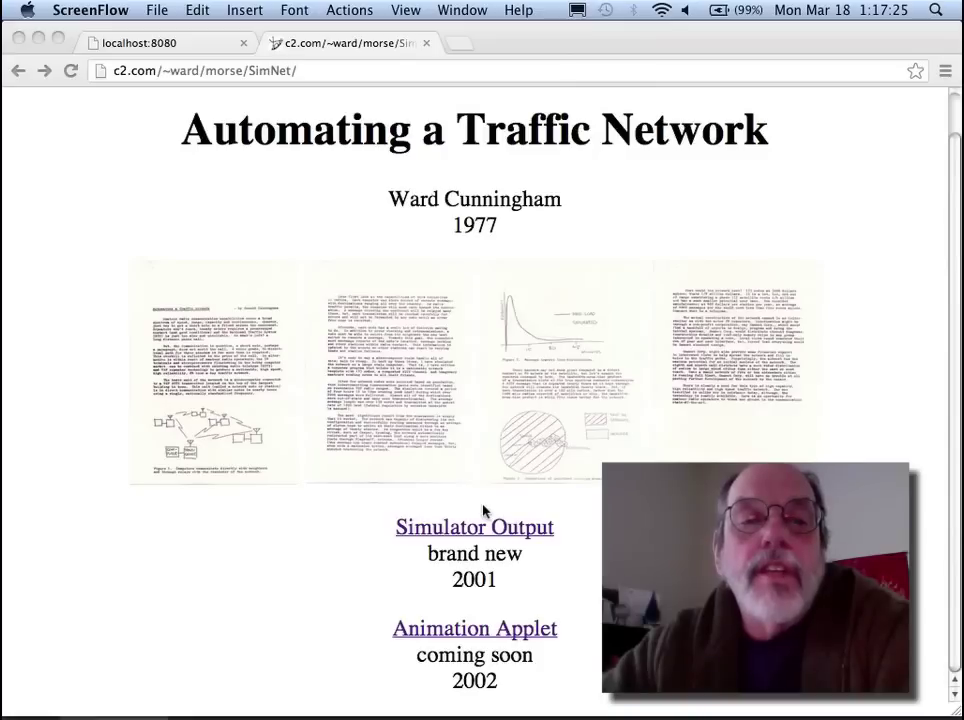
- Bring Chrome's Automating a Traffic Network page to the front
{"action": "left_click", "coordinate": [203, 366]}
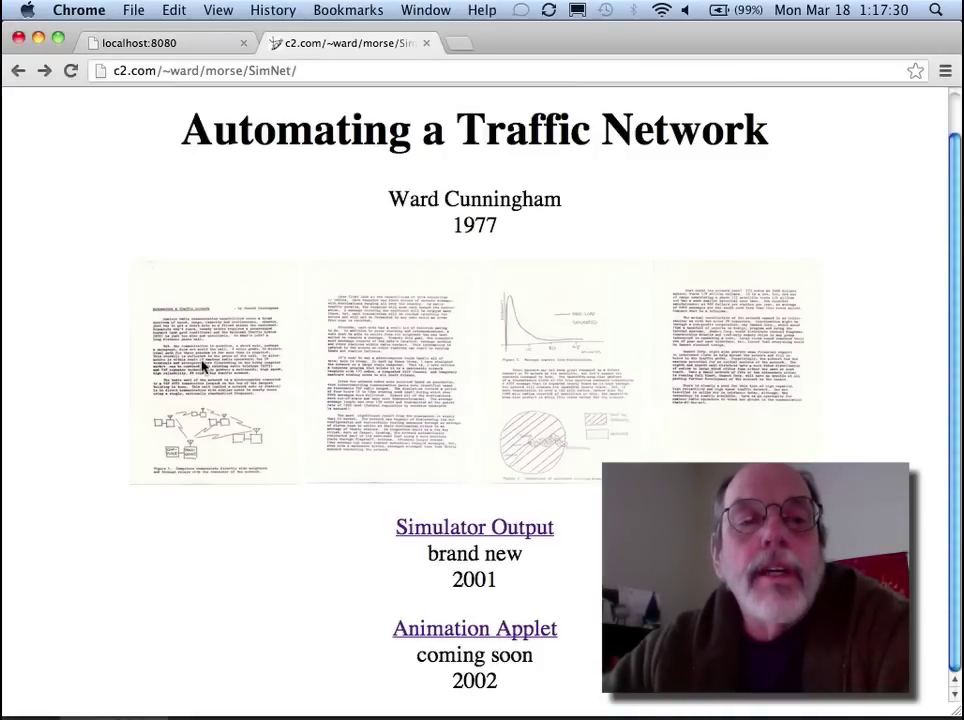
- Open the p1.jpg first-page scan and look through its Figure 1 network diagram
{"action": "left_click", "coordinate": [203, 366]}
{"action": "scroll", "coordinate": [357, 360], "scroll_direction": "down", "scroll_amount": 5}
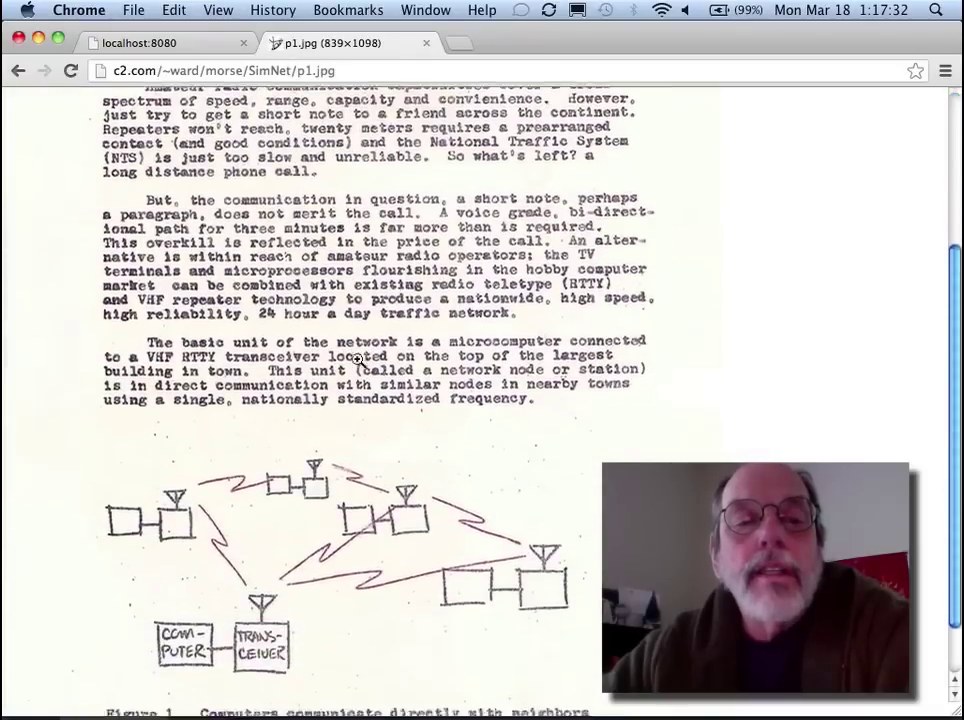
{"action": "scroll", "coordinate": [357, 360], "scroll_direction": "down", "scroll_amount": 2}
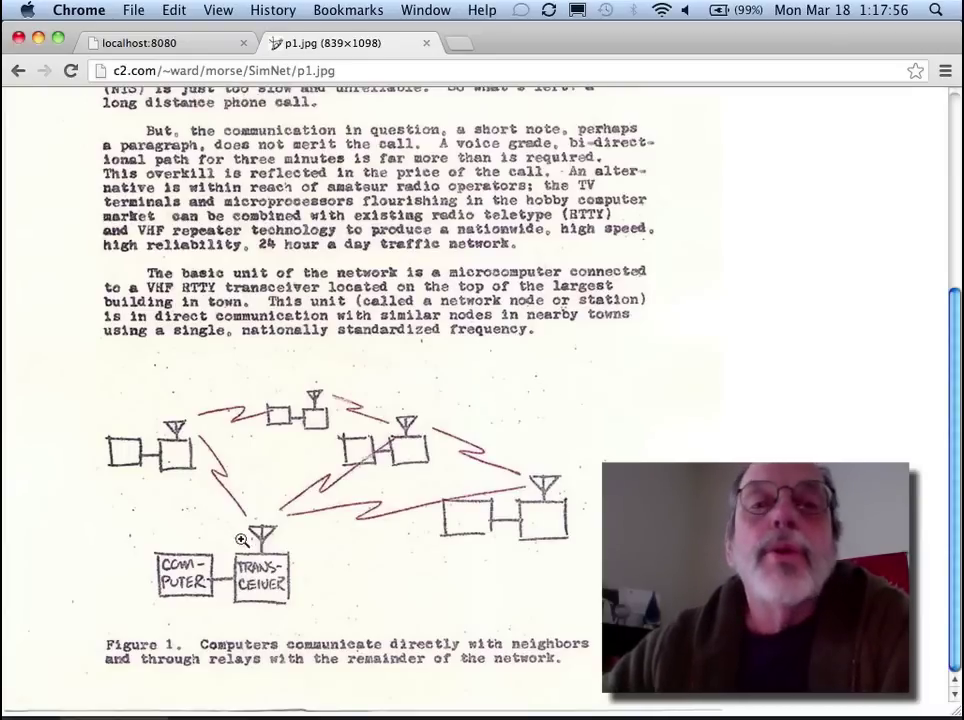
{"action": "scroll", "coordinate": [520, 492], "scroll_direction": "up", "scroll_amount": 5}
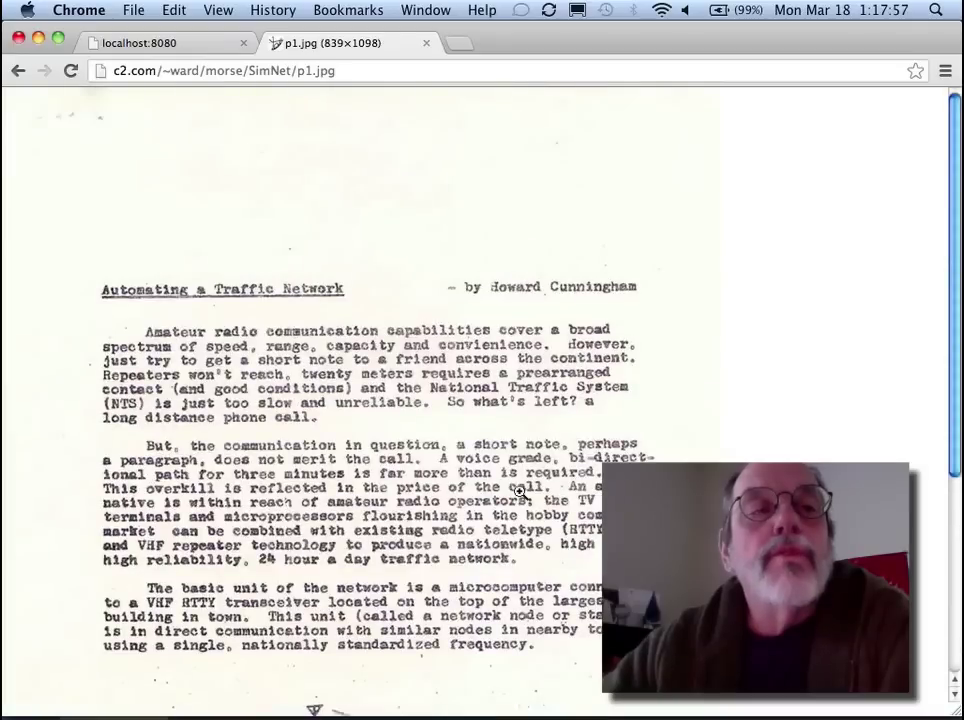
- Go back to the Automating a Traffic Network index page
{"action": "left_click", "coordinate": [16, 72]}
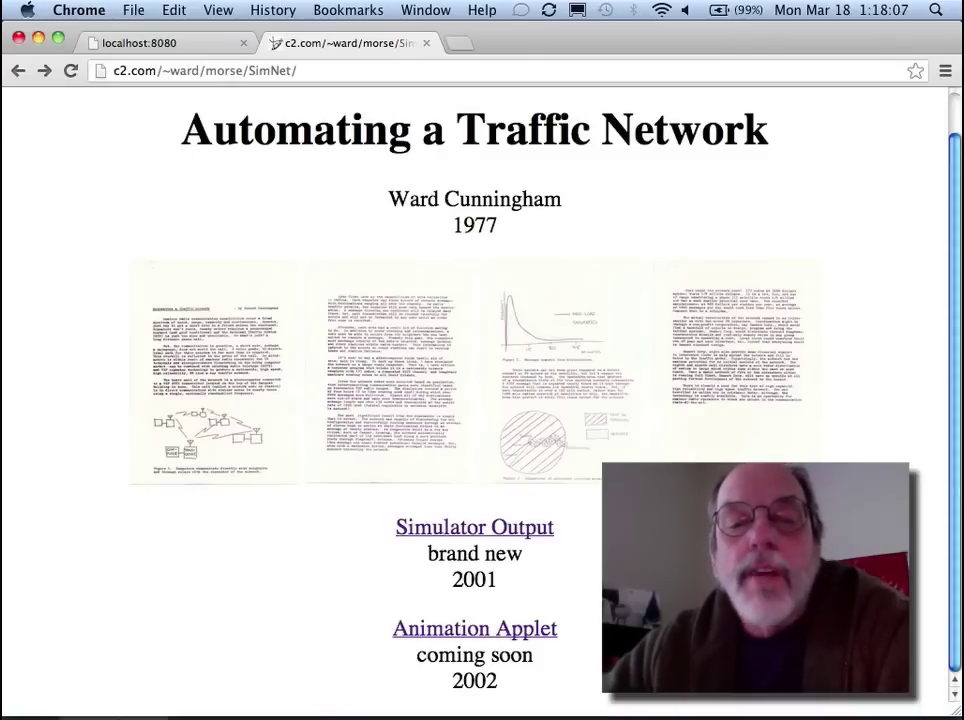
- Open the Animation Applet page and look over its Simulation Viewer map screenshot
{"action": "left_click", "coordinate": [486, 637]}
{"action": "scroll", "coordinate": [601, 384], "scroll_direction": "down", "scroll_amount": 3}
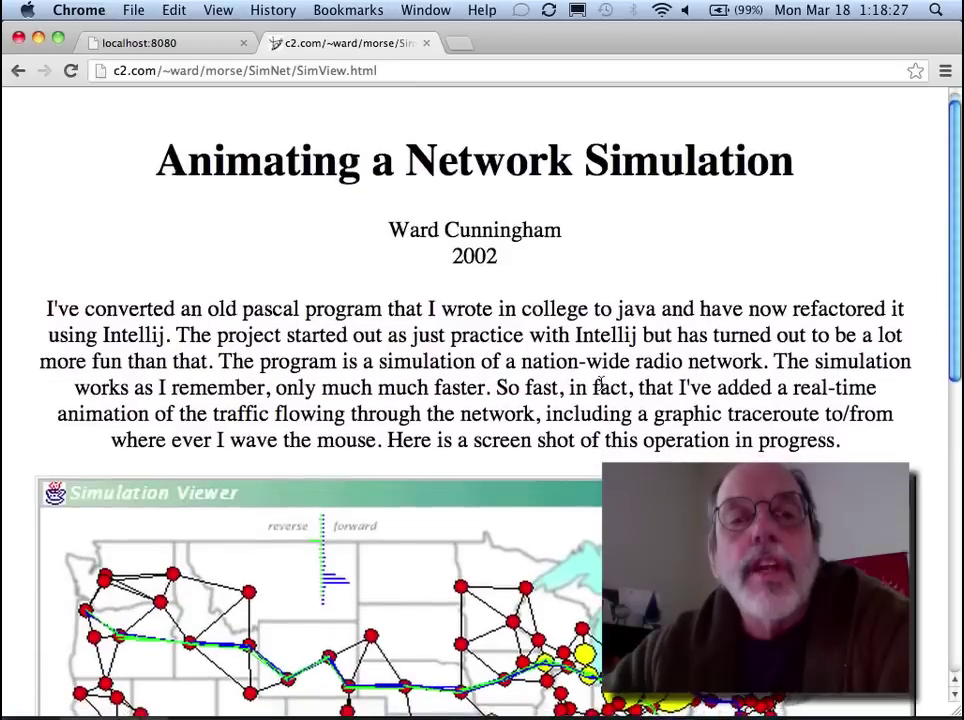
{"action": "scroll", "coordinate": [601, 384], "scroll_direction": "down", "scroll_amount": 3}
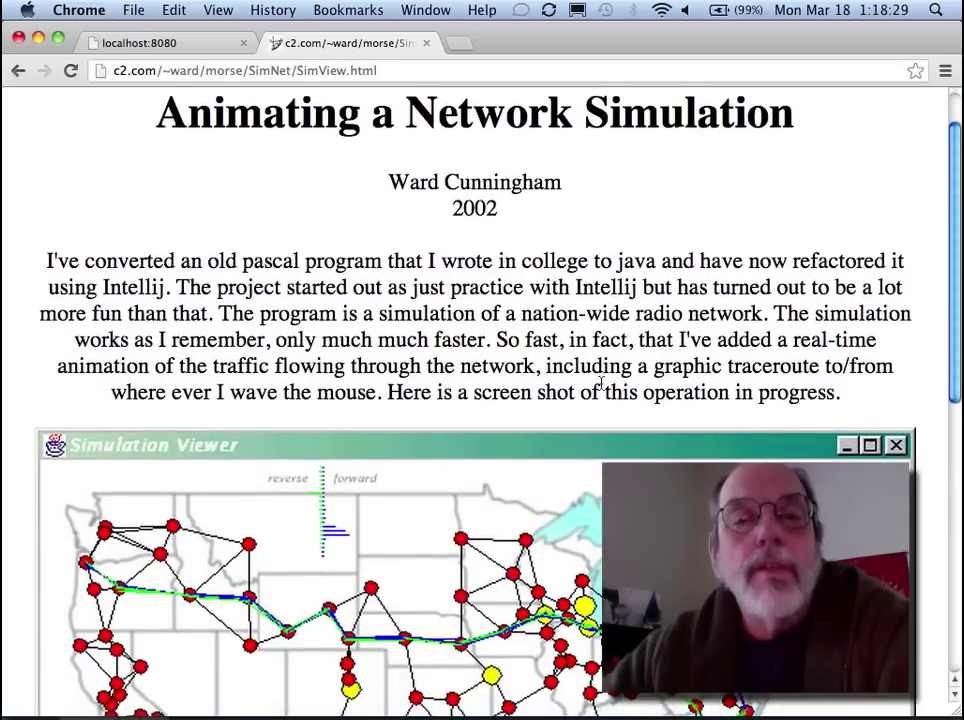
{"action": "scroll", "coordinate": [601, 384], "scroll_direction": "down", "scroll_amount": 4}
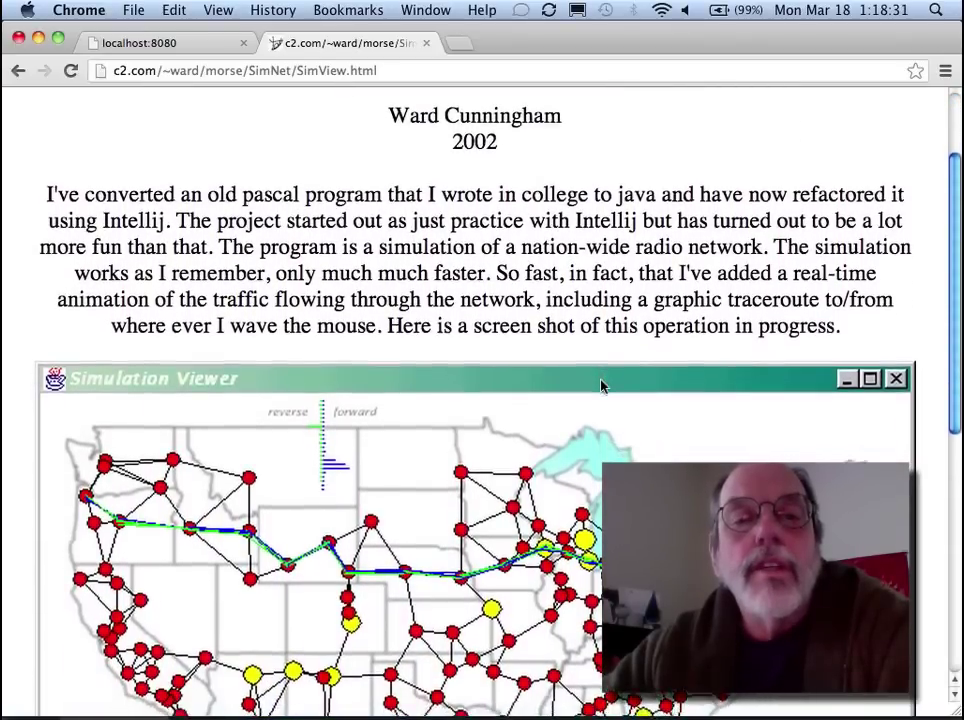
{"action": "scroll", "coordinate": [601, 384], "scroll_direction": "down", "scroll_amount": 7}
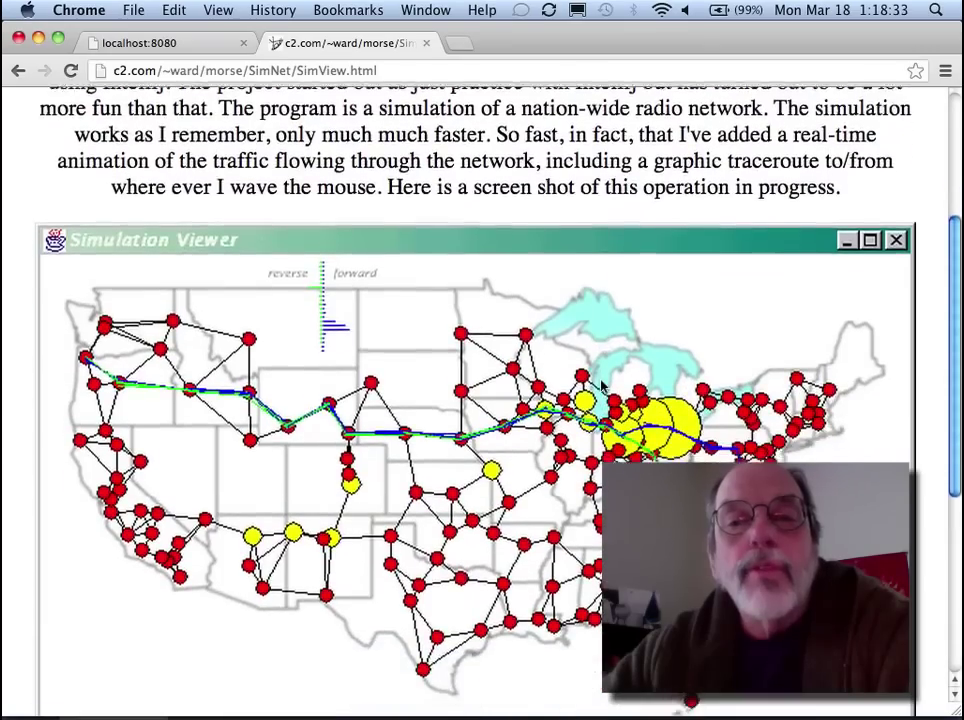
{"action": "scroll", "coordinate": [601, 386], "scroll_direction": "down", "scroll_amount": 3}
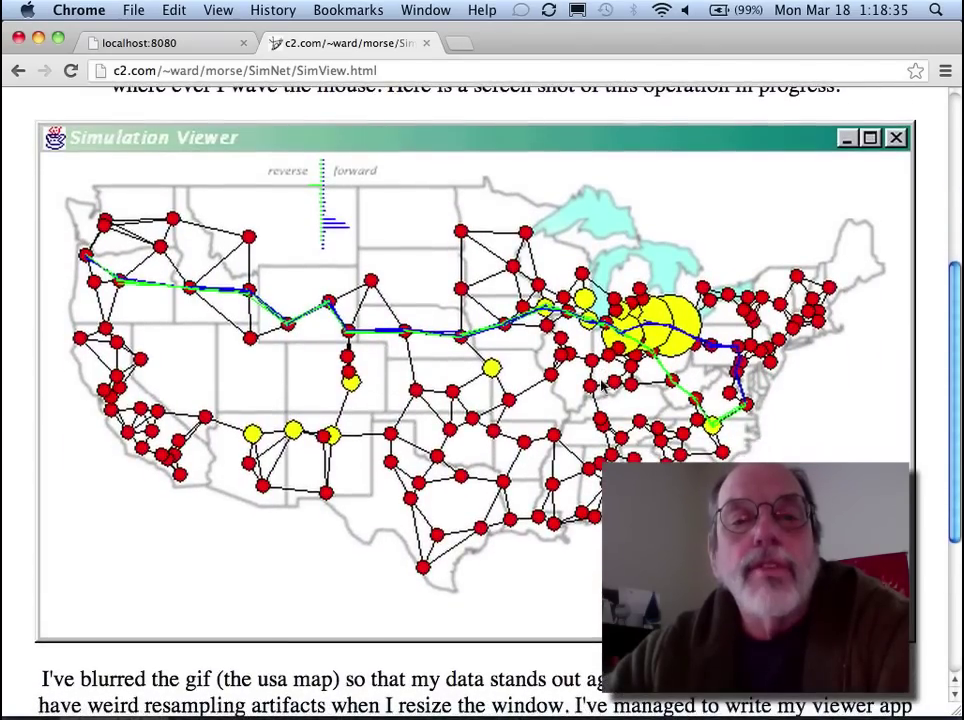
{"action": "scroll", "coordinate": [602, 383], "scroll_direction": "down", "scroll_amount": 3}
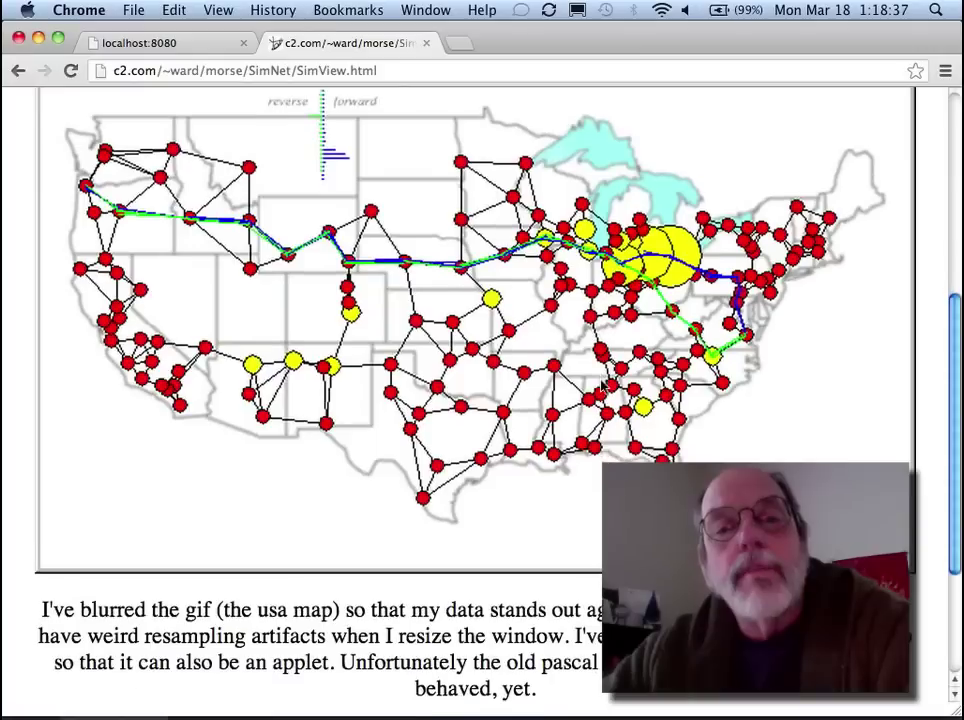
{"action": "scroll", "coordinate": [602, 387], "scroll_direction": "down", "scroll_amount": 1}
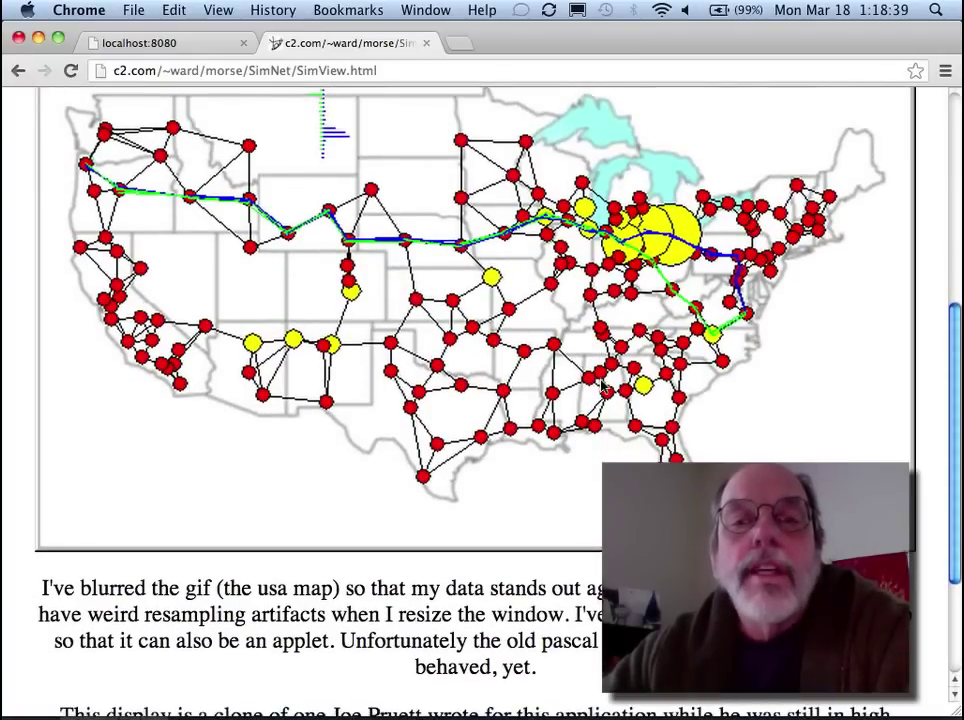
{"action": "scroll", "coordinate": [602, 388], "scroll_direction": "down", "scroll_amount": 3}
{"action": "scroll", "coordinate": [602, 388], "scroll_direction": "up", "scroll_amount": 8}
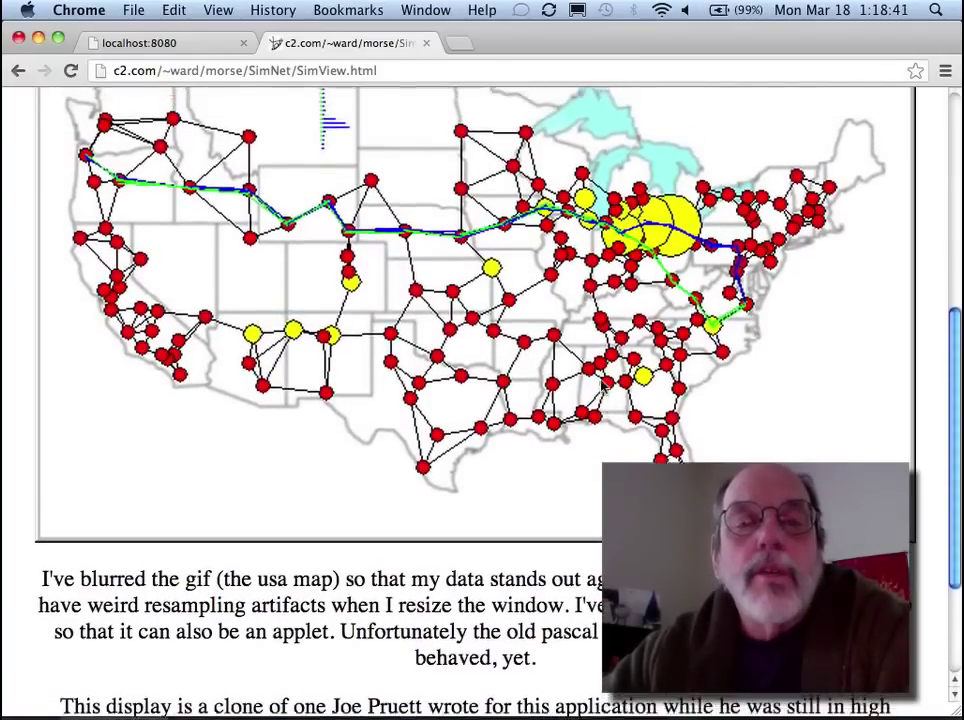
{"action": "scroll", "coordinate": [602, 386], "scroll_direction": "down", "scroll_amount": 2}
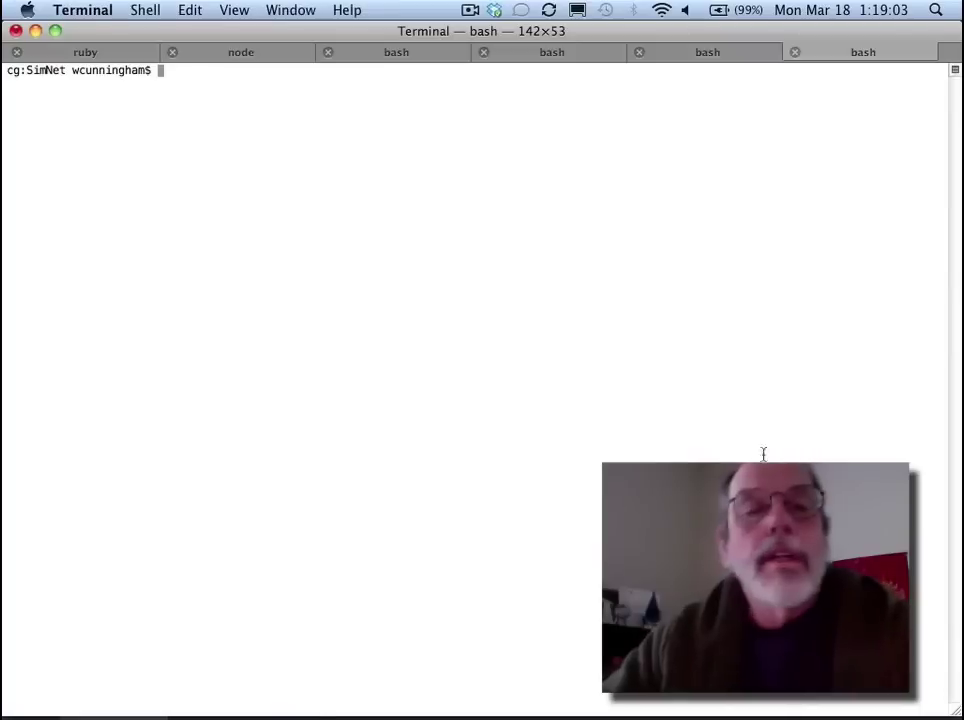
- Rerun 'javac SimView.java && java SimView' to compile and launch the Simulation Viewer
{"action": "key", "text": "Up"}
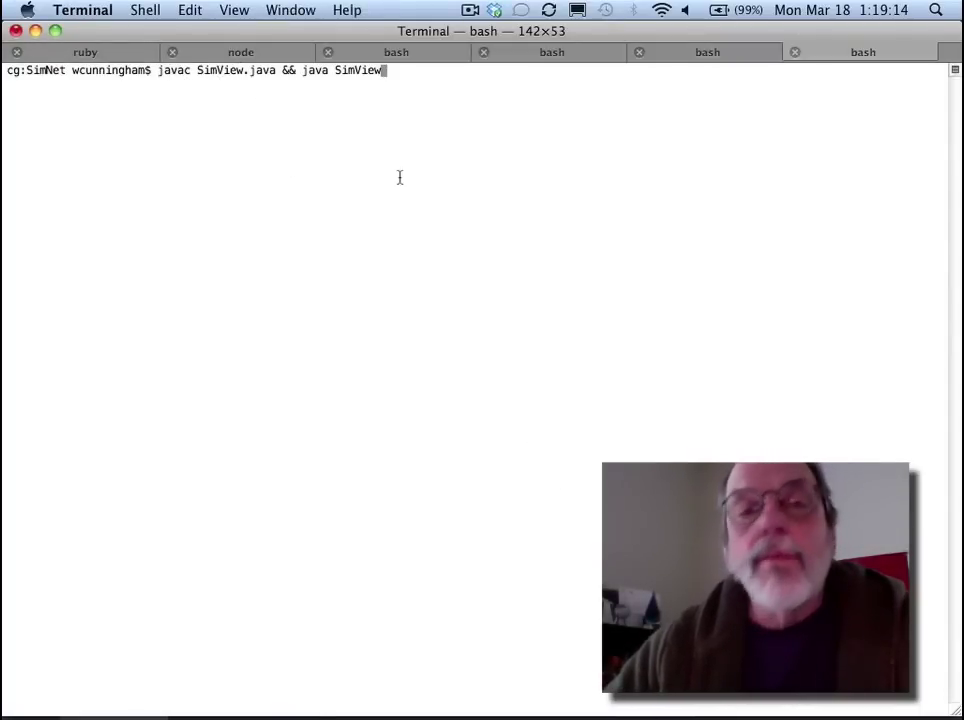
{"action": "key", "text": "Return"}
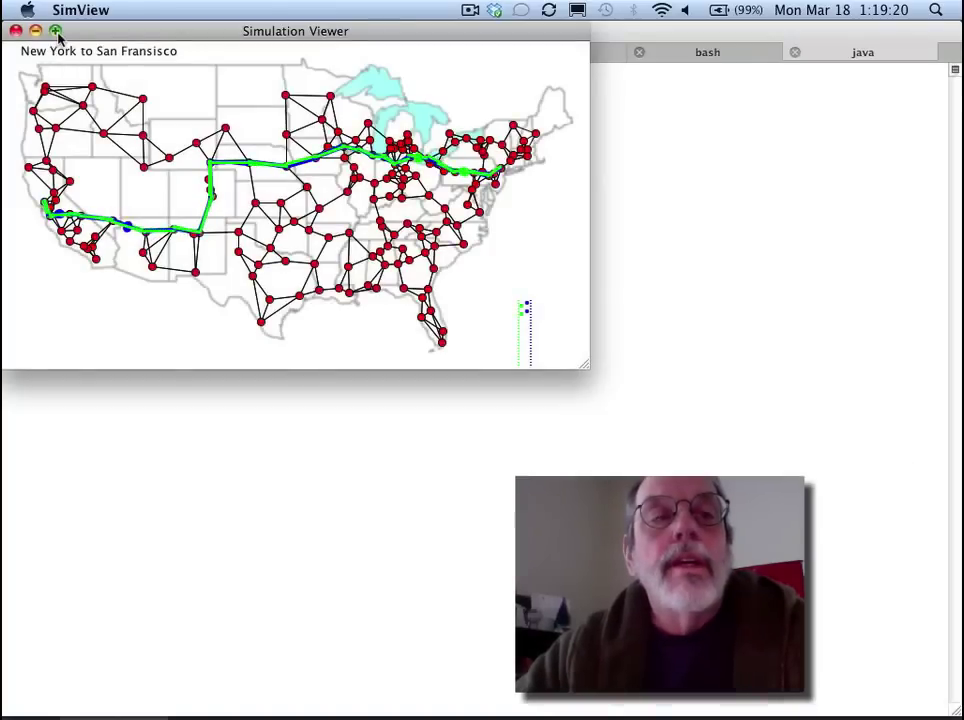
- Maximize the Simulation Viewer and let traffic run until the Great Lakes congest
{"action": "left_click", "coordinate": [55, 32]}
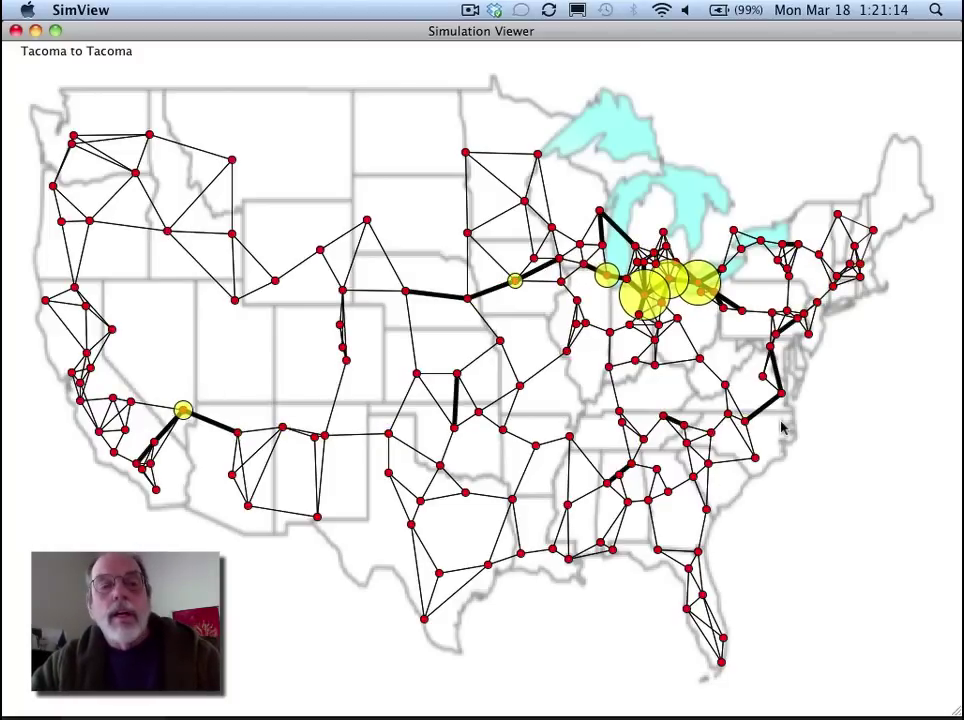
{"action": "key", "text": "super+Tab"}
- Change the dynamic flag on line 31 of Simulator.java from false to true
{"action": "key", "text": "super+Tab"}
{"action": "key", "text": "super+Tab"}
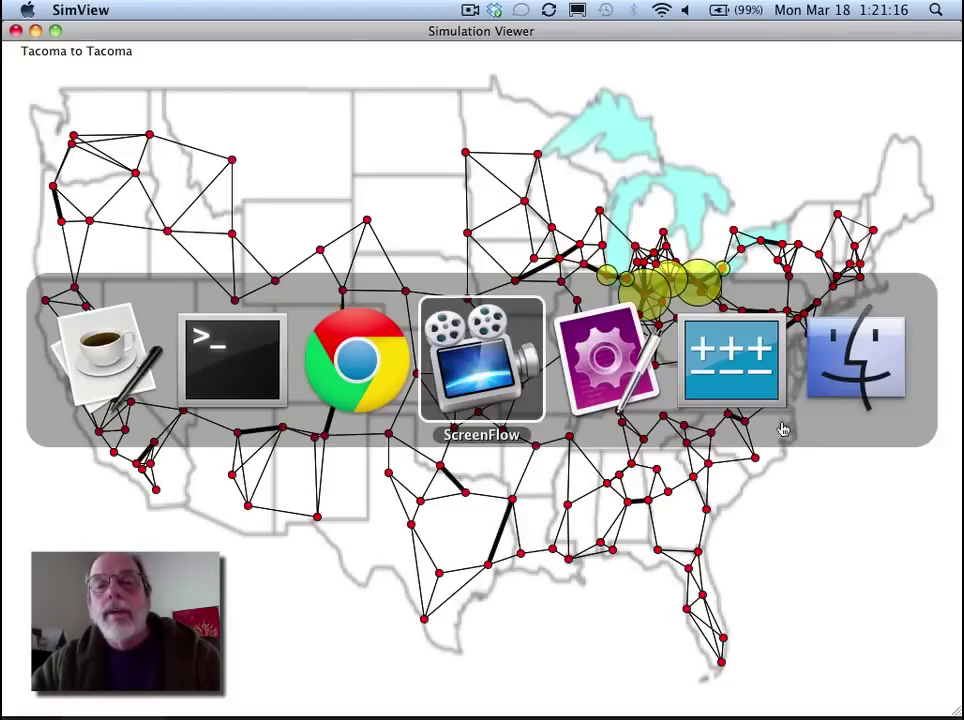
{"action": "key", "text": "super+Tab"}
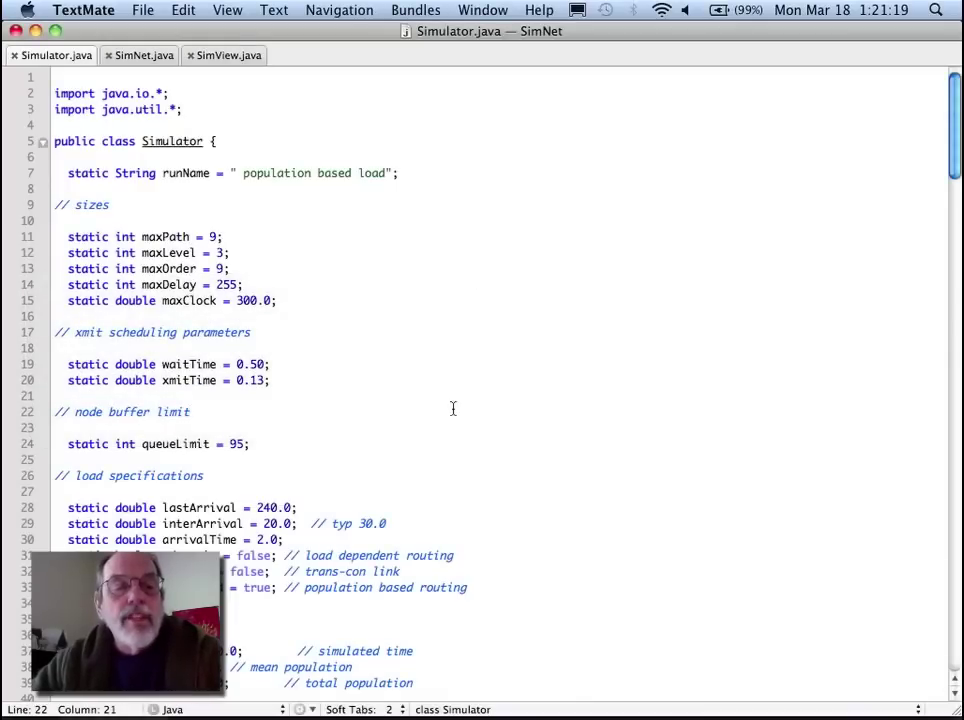
{"action": "scroll", "coordinate": [453, 408], "scroll_direction": "down", "scroll_amount": 4}
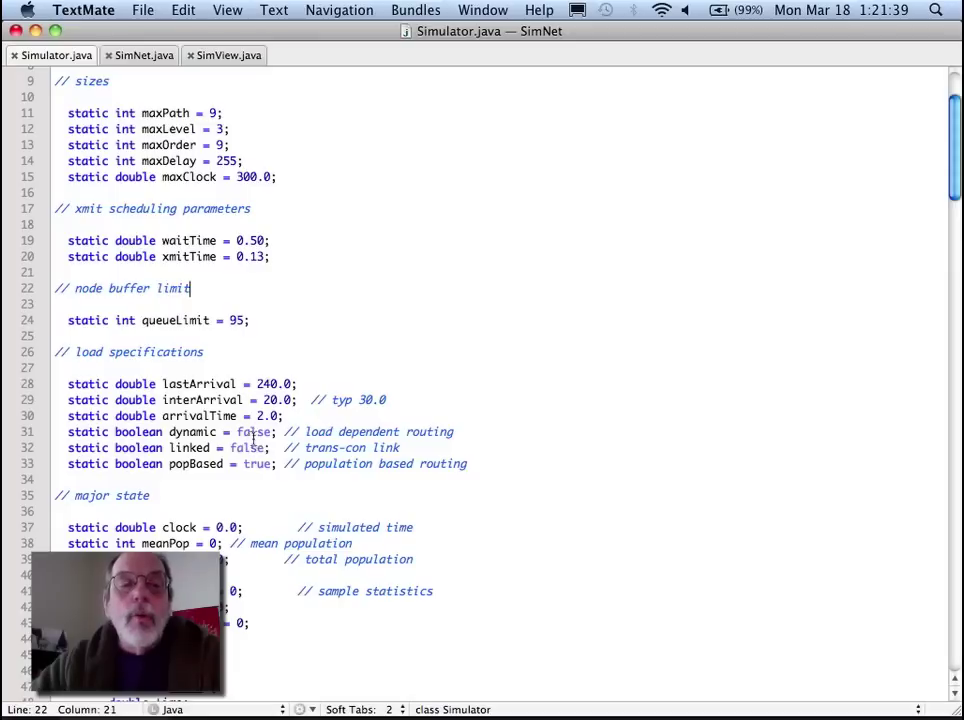
{"action": "double_click", "coordinate": [247, 431]}
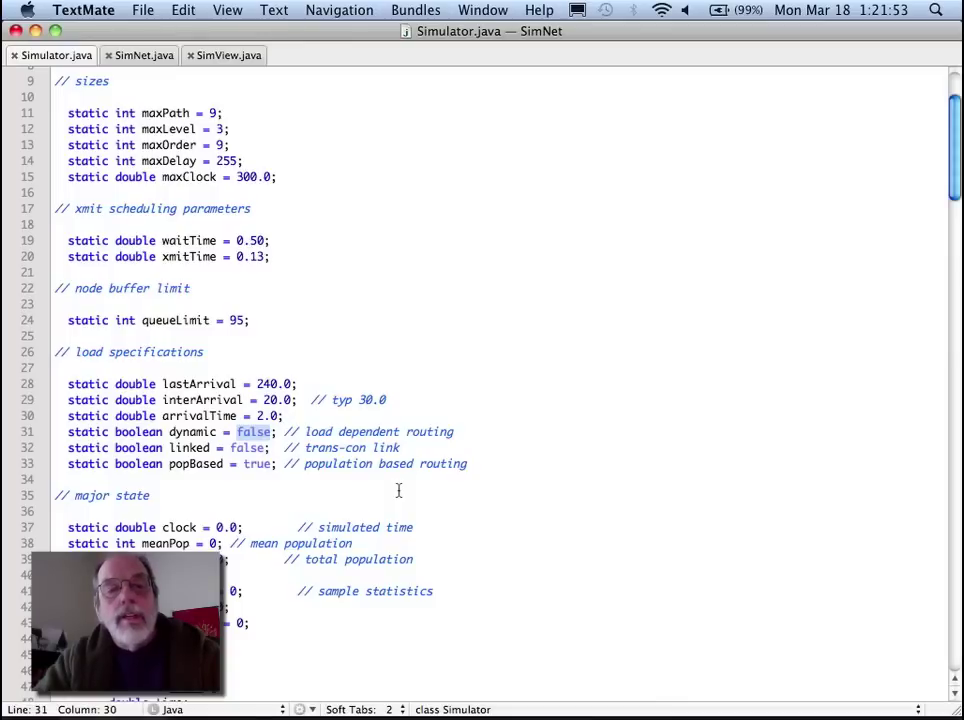
{"action": "type", "text": "tr"}
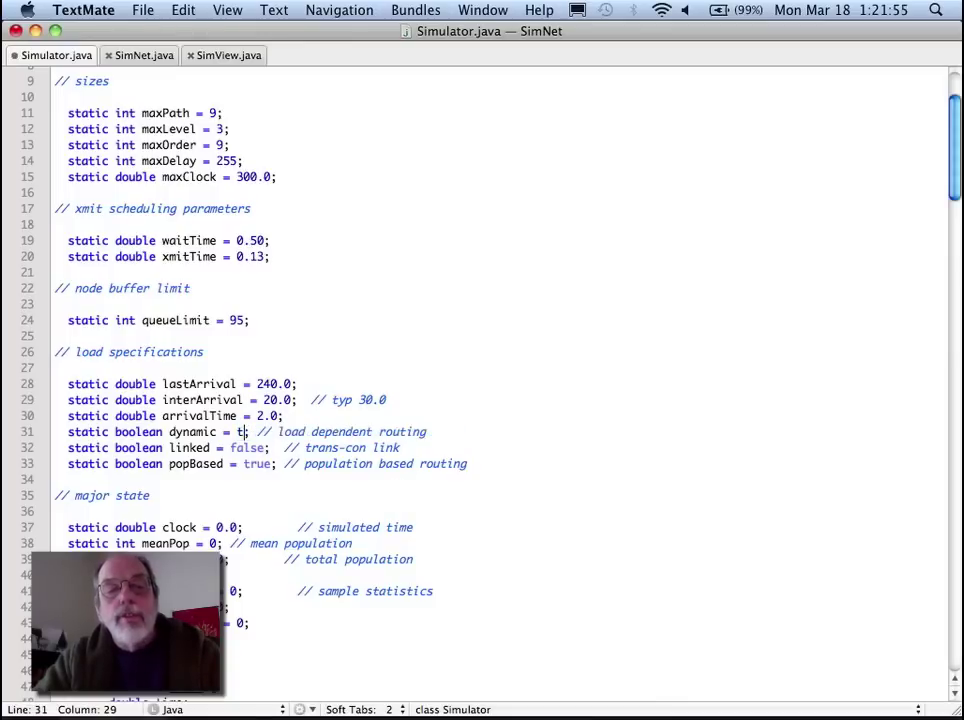
{"action": "type", "text": "ue"}
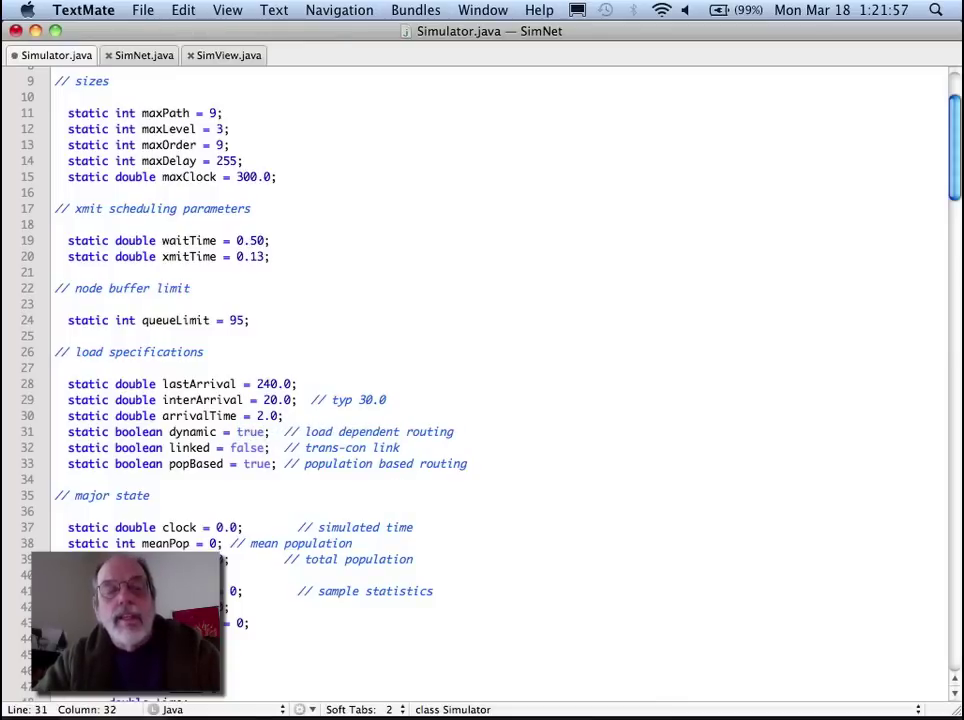
{"action": "key", "text": "super+Tab"}
{"action": "key", "text": "super+Tab"}
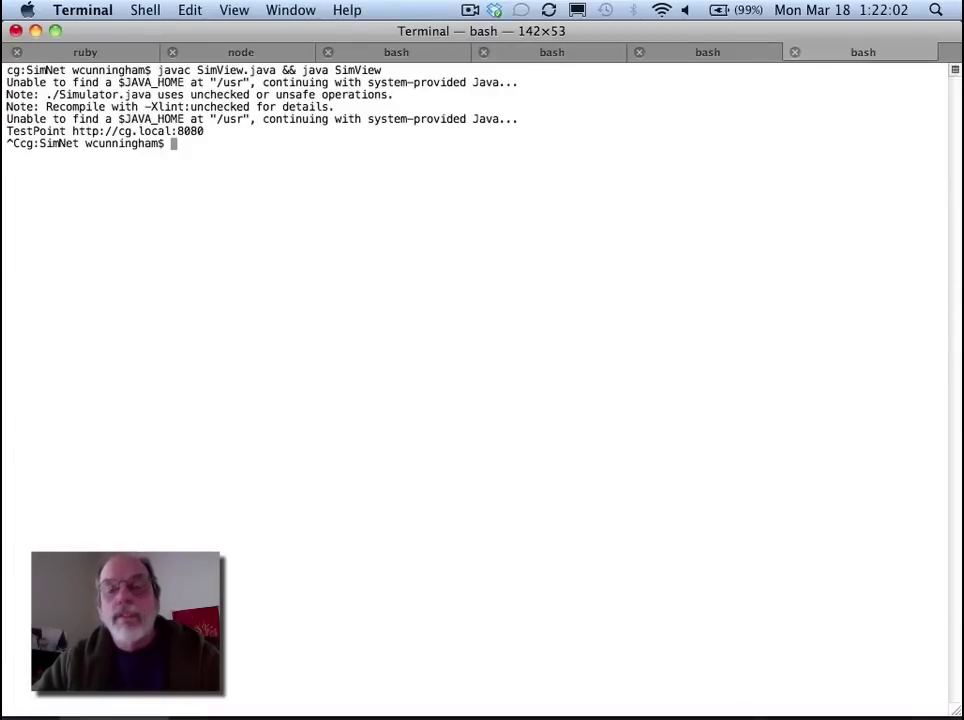
- Stop the old simulation and rerun 'javac SimView.java && java SimView' with dynamic routing
{"action": "key", "text": "Up"}
{"action": "key", "text": "Return"}
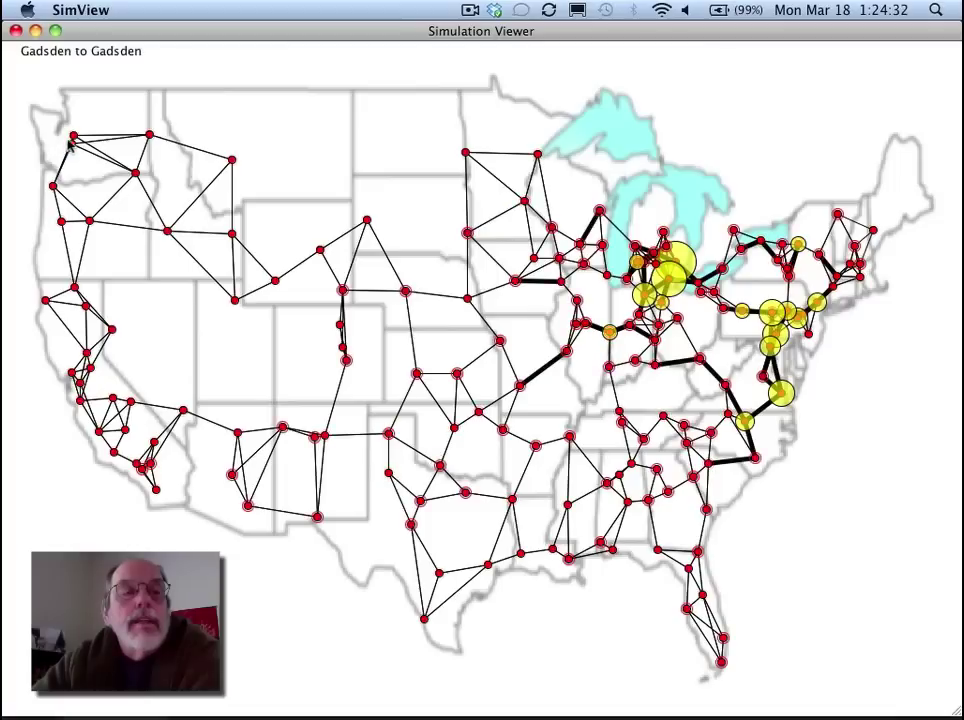
- Drag routes from Portland Or to Tucson, San Angelo and El Paso, tracing the green and blue paths
{"action": "left_click_drag", "start_coordinate": [54, 187], "coordinate": [113, 368]}
{"action": "left_click_drag", "start_coordinate": [154, 460], "coordinate": [269, 496]}
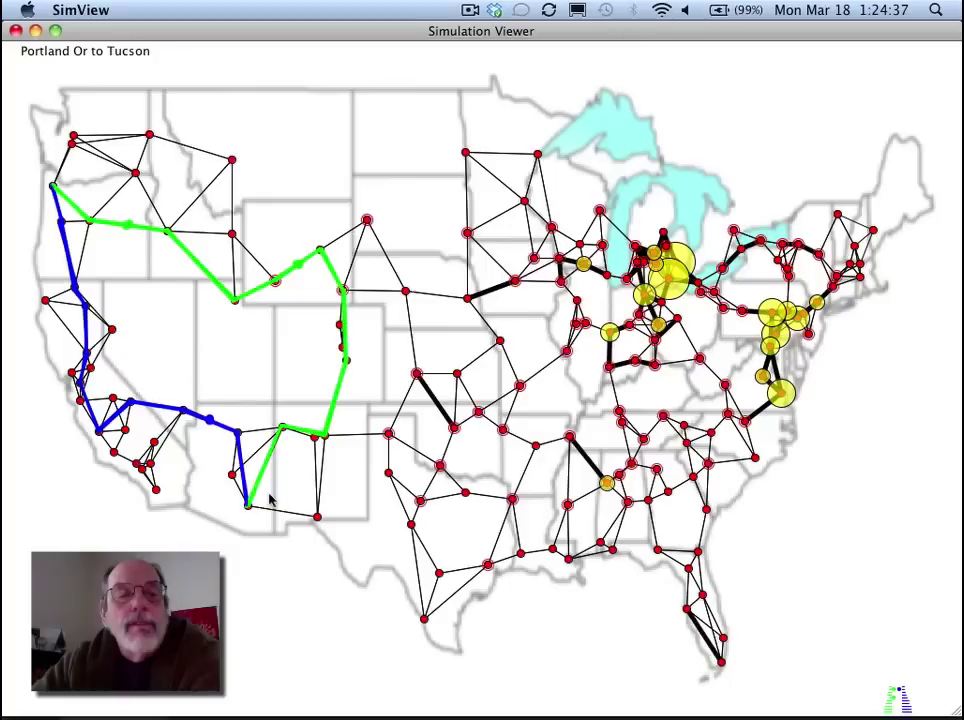
{"action": "left_click_drag", "start_coordinate": [100, 480], "coordinate": [150, 527]}
{"action": "left_click_drag", "start_coordinate": [226, 527], "coordinate": [355, 523]}
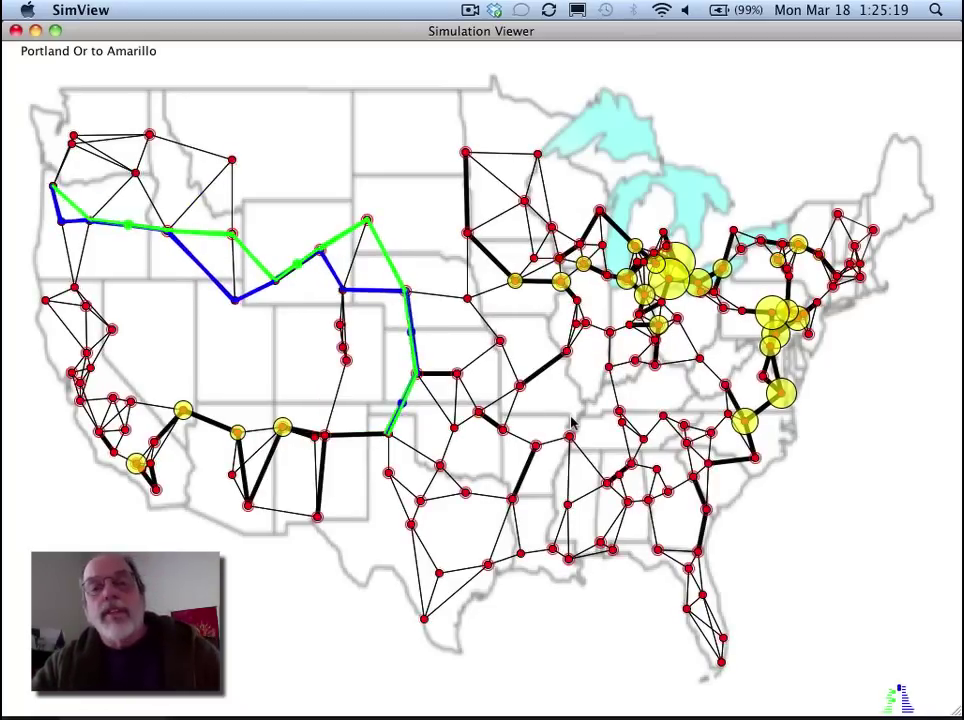
- Set the linked trans-continental flag on line 32 of Simulator.java to true
{"action": "key", "text": "super+Tab"}
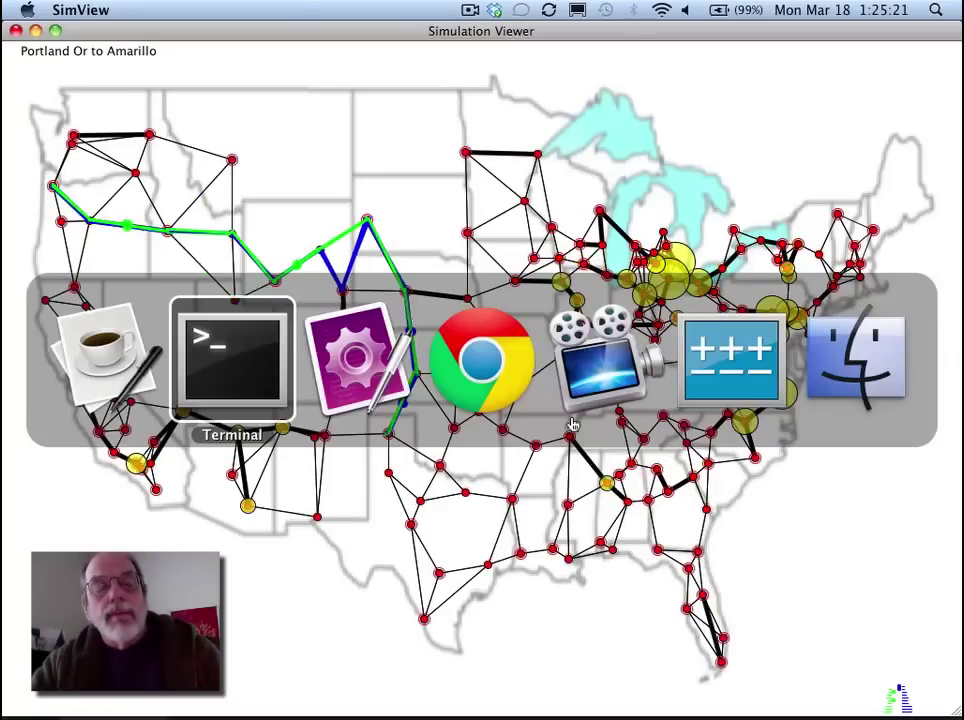
{"action": "key", "text": "super+Tab"}
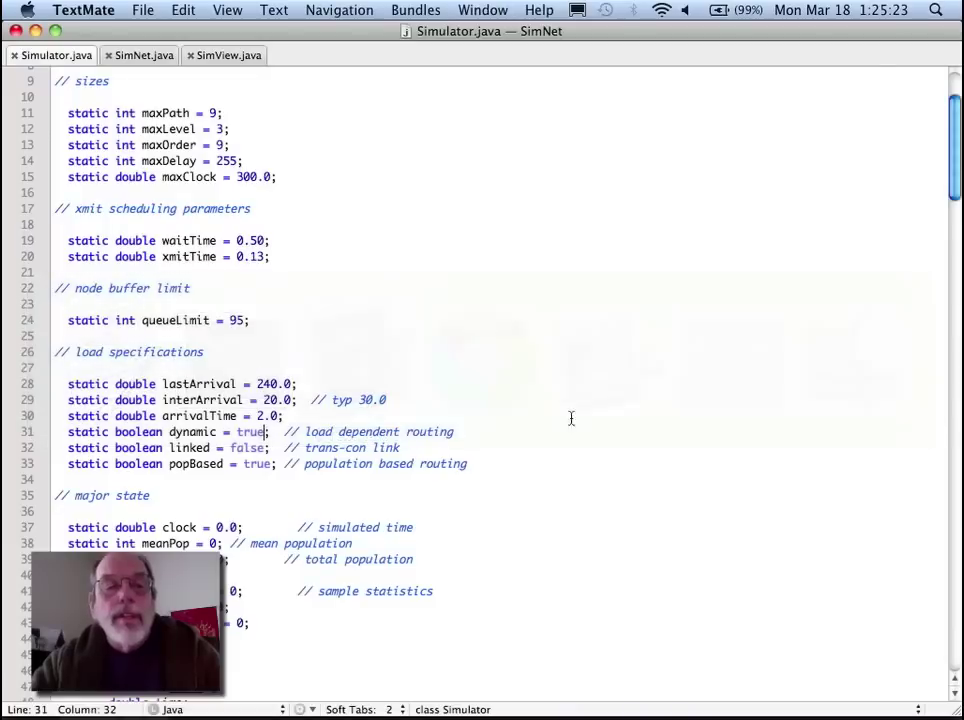
{"action": "double_click", "coordinate": [188, 448]}
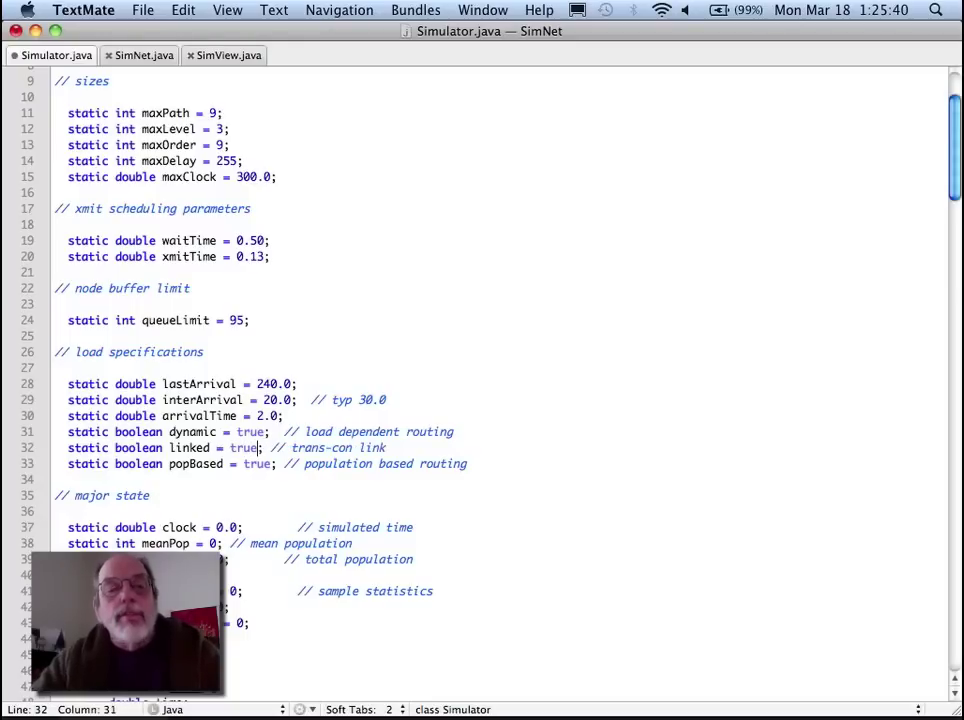
{"action": "key", "text": "super+Tab"}
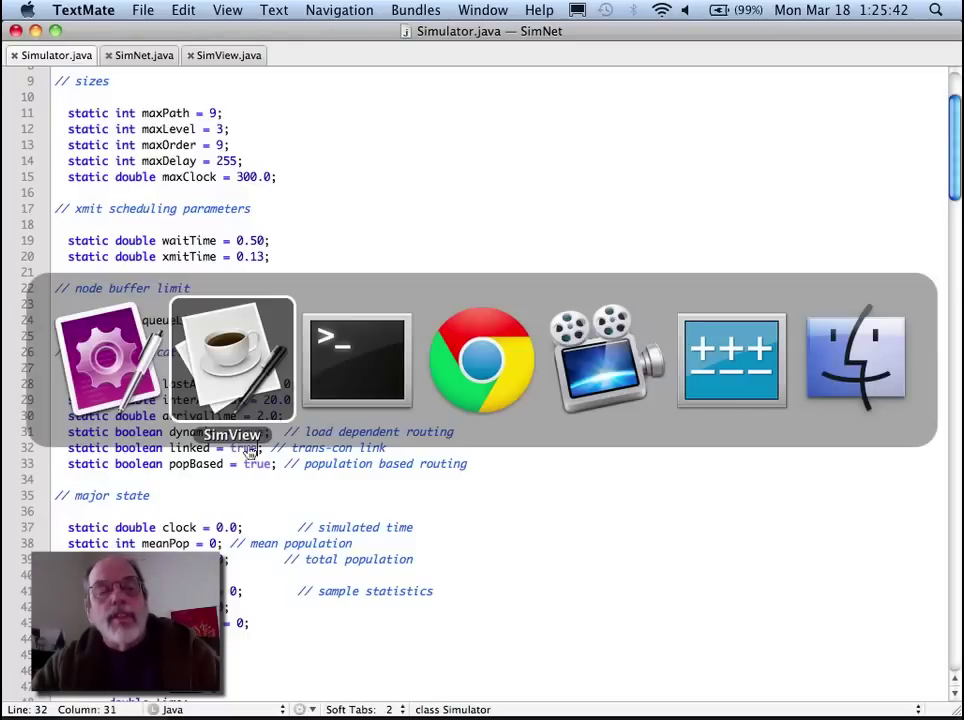
{"action": "key", "text": "super+Tab"}
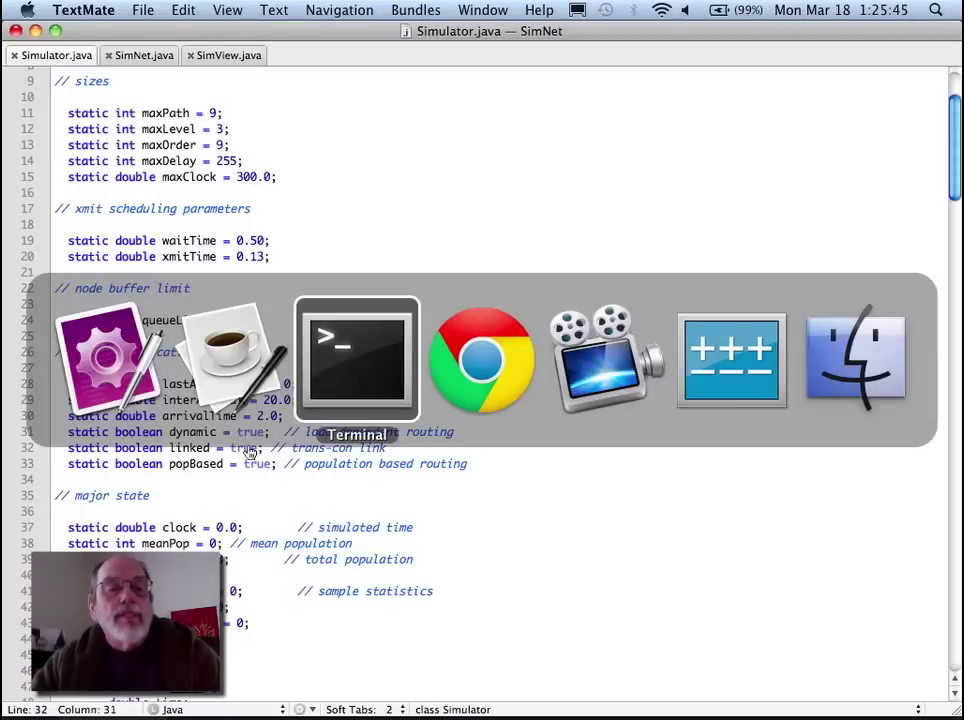
- Stop the running SimView simulation in Terminal, returning to the bash prompt in the SimNet folder
{"action": "key", "text": "ctrl+c"}
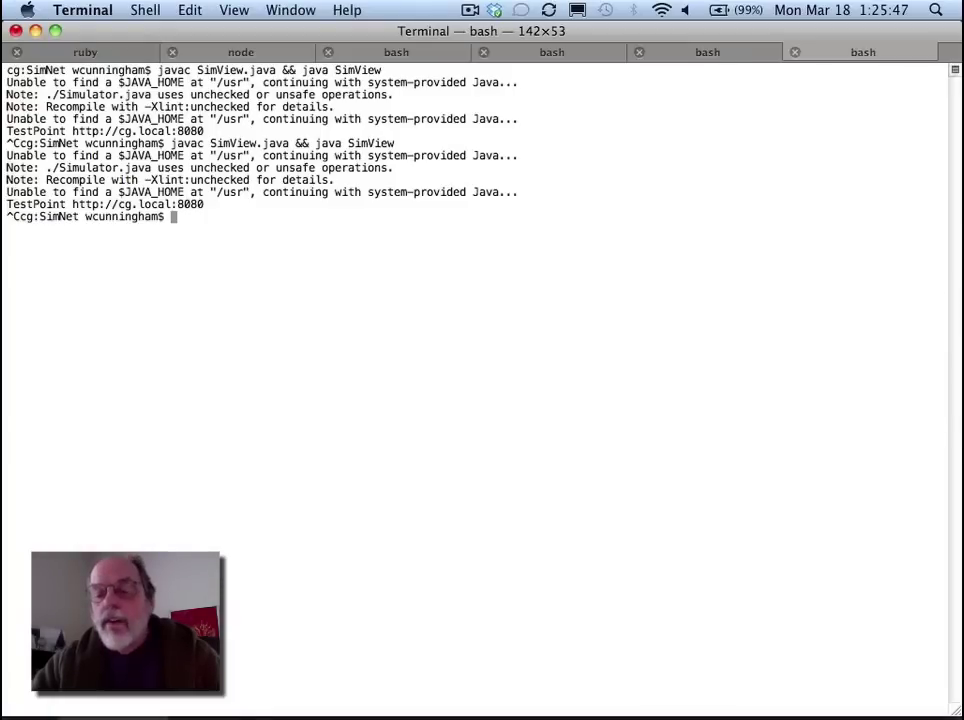